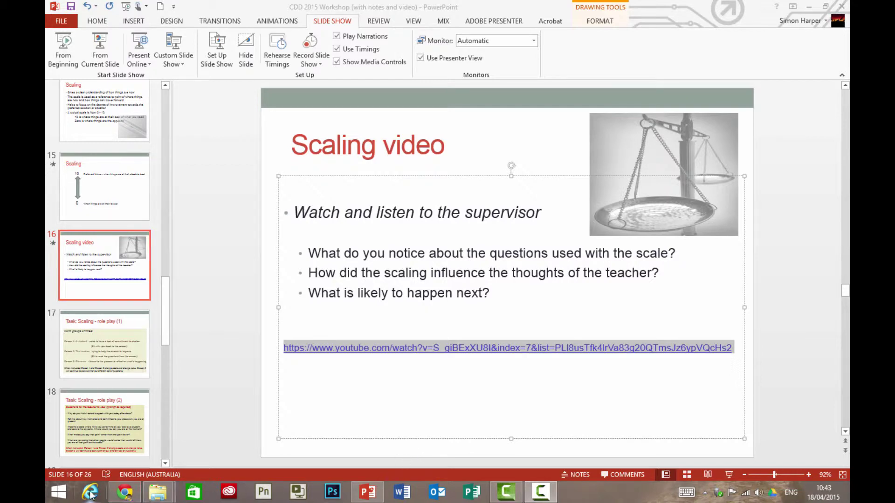
Open YouTube's share panel for 'The Scaling Question' to reveal its youtu.be short link.
click(124, 493)
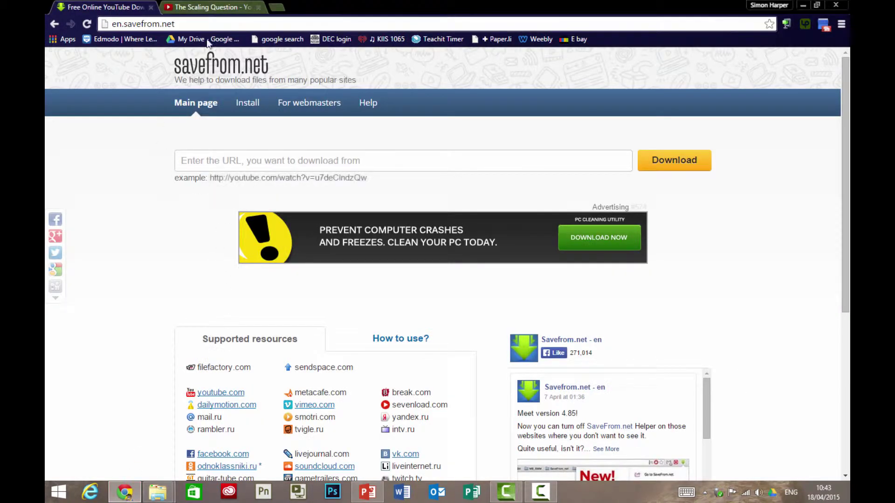
click(232, 10)
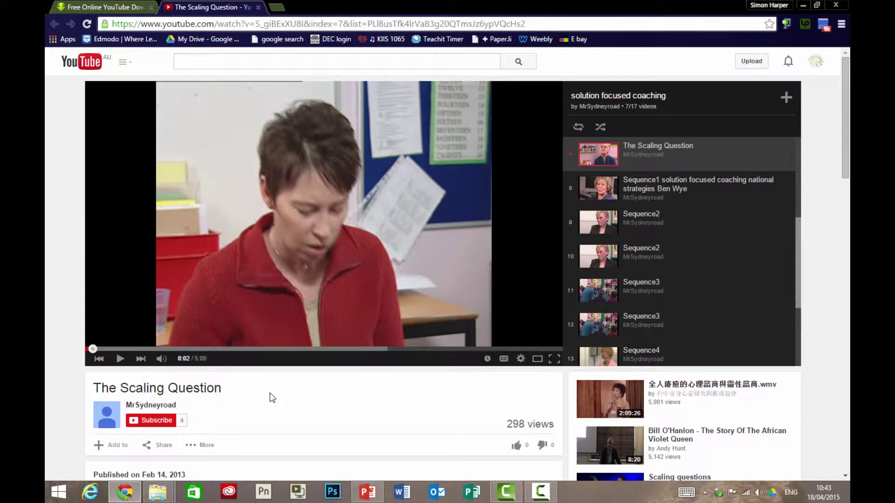
scroll(273, 399, down, 1)
scroll(261, 377, down, 1)
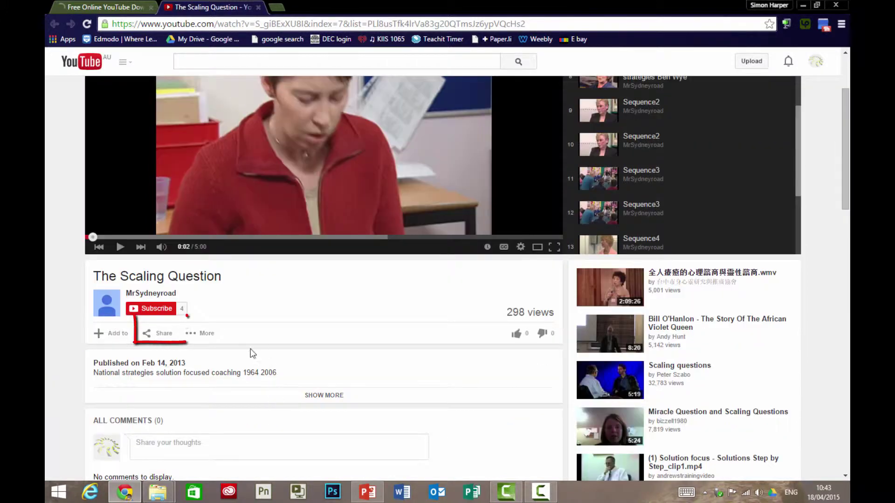
click(165, 340)
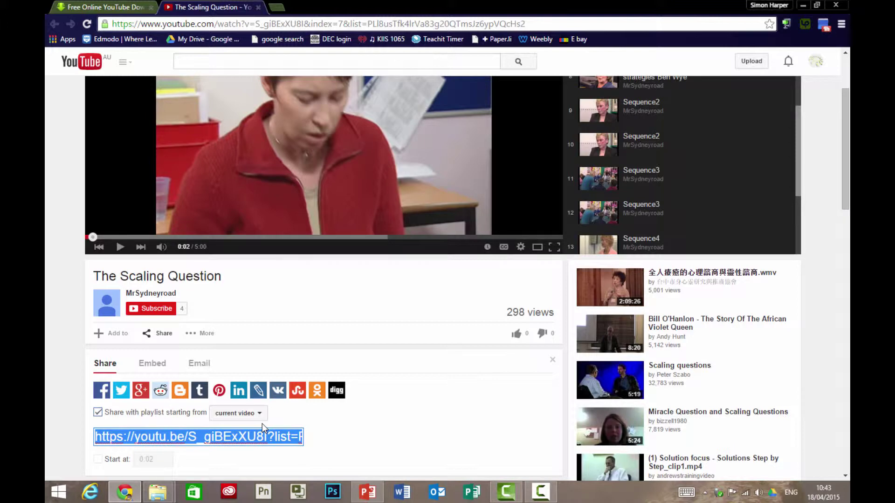
Paste the link into savefrom.net, download the MP4 360p file, and return to PowerPoint.
click(115, 8)
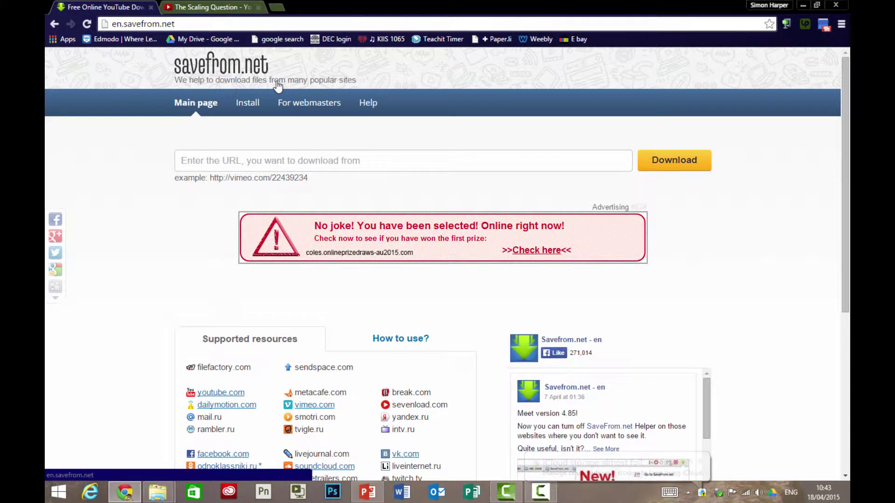
key(ctrl+v)
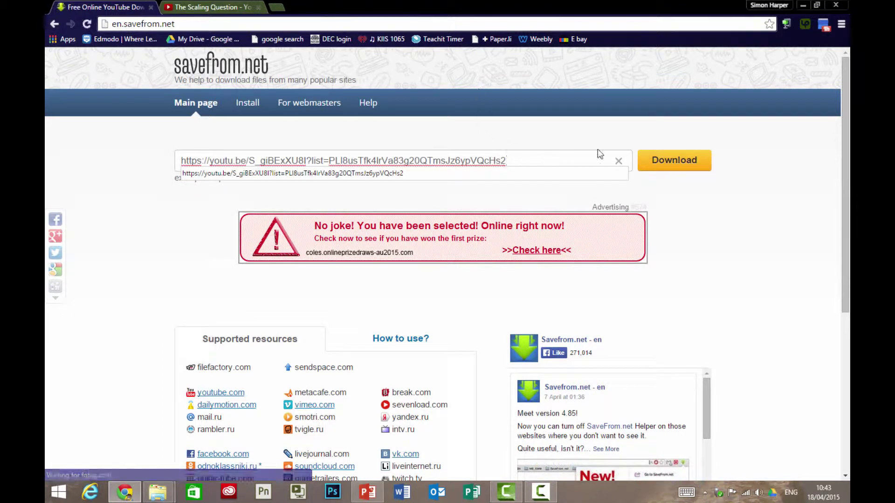
click(676, 167)
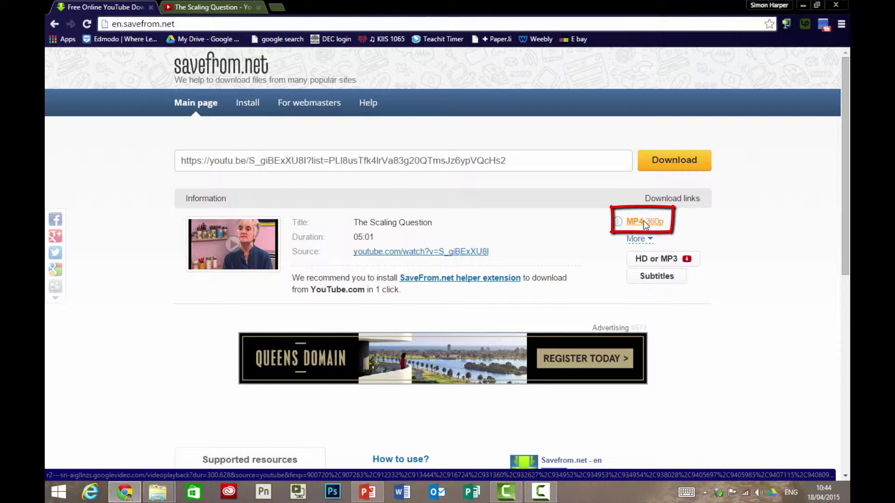
click(646, 223)
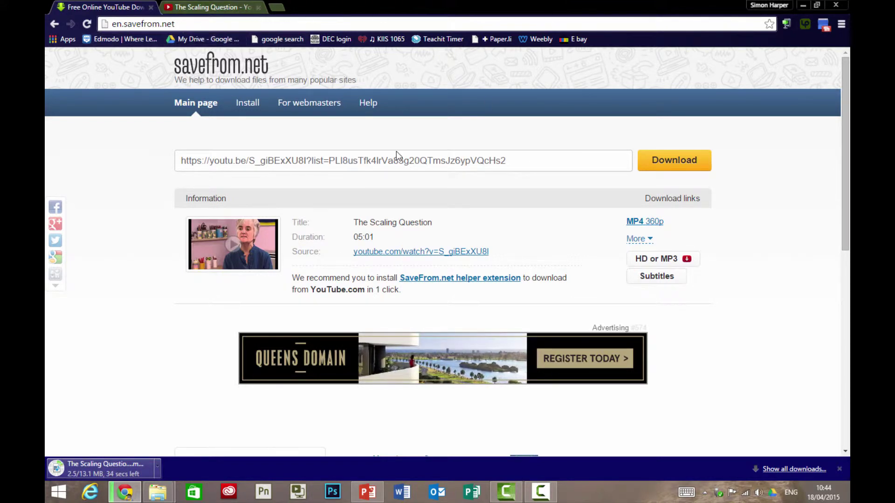
click(368, 491)
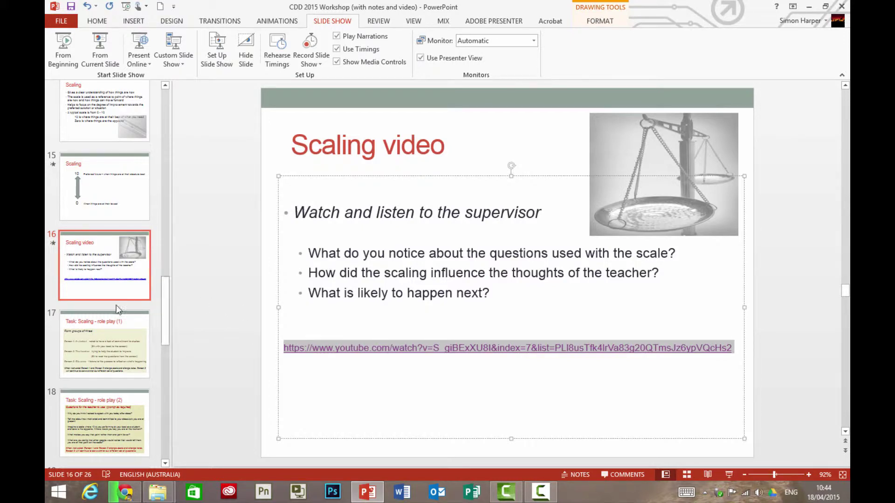
Duplicate slide 16 'Scaling video' as slide 17 and delete the copy's body text.
right_click(136, 292)
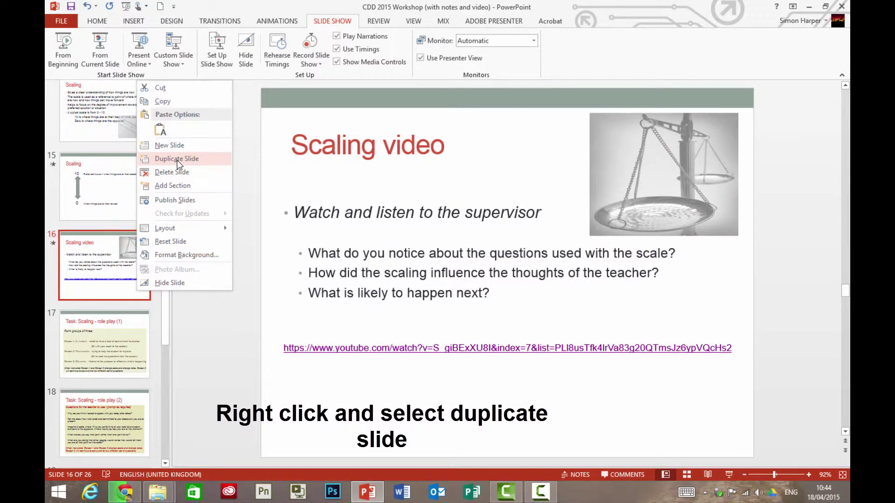
click(177, 159)
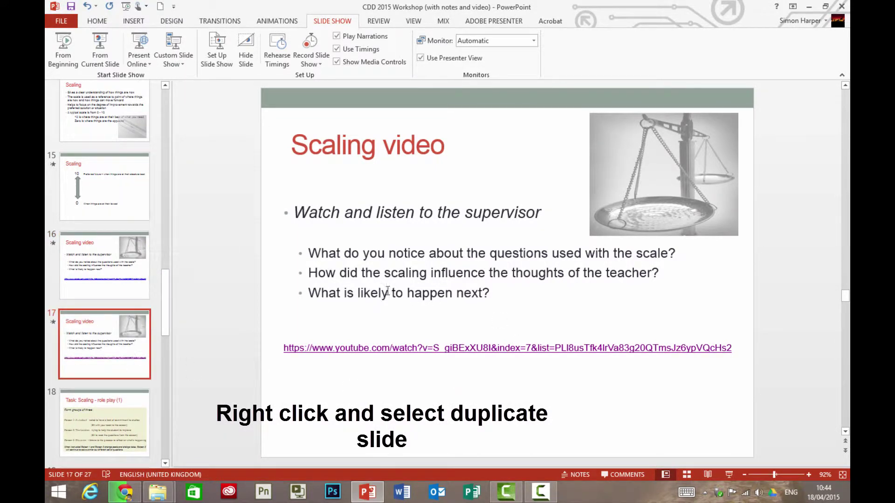
click(464, 280)
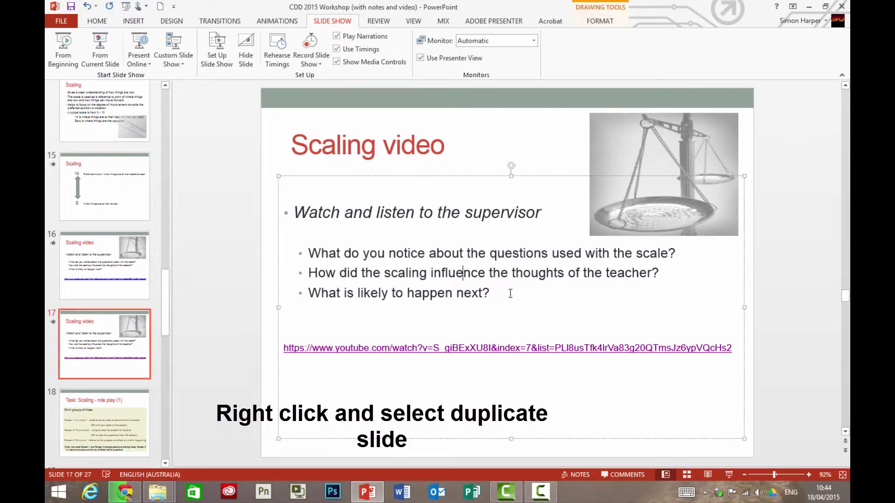
click(278, 176)
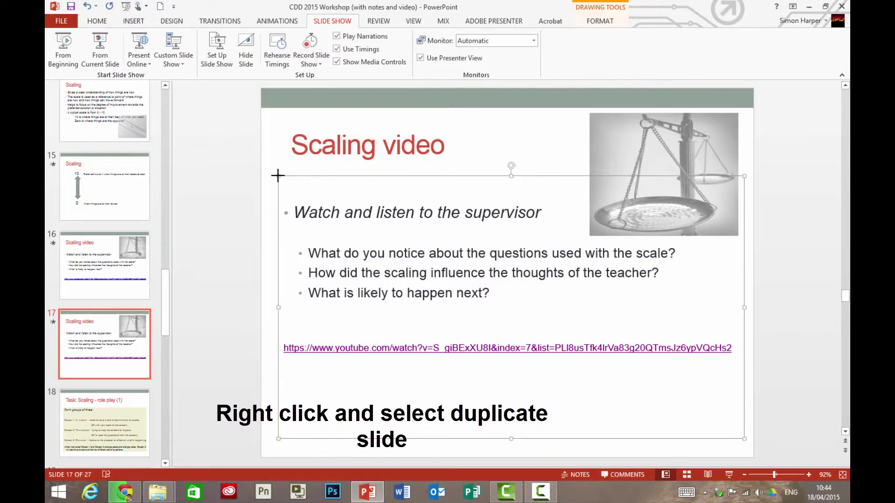
key(Delete)
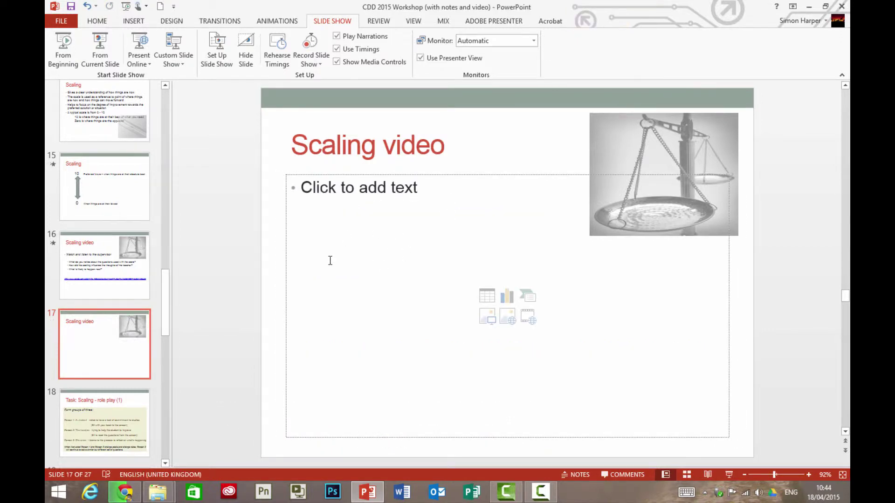
Insert 'The Scaling Question' MP4 from the Desktop onto slide 17 via Video on My PC.
click(138, 23)
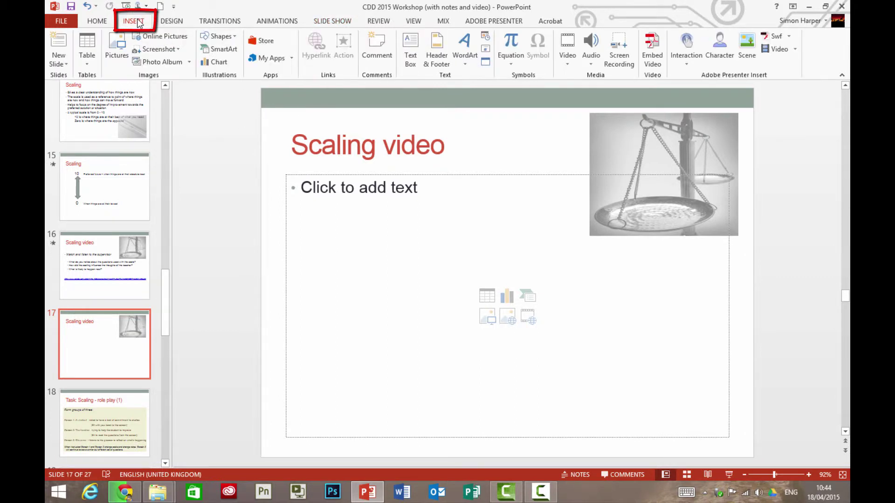
click(567, 64)
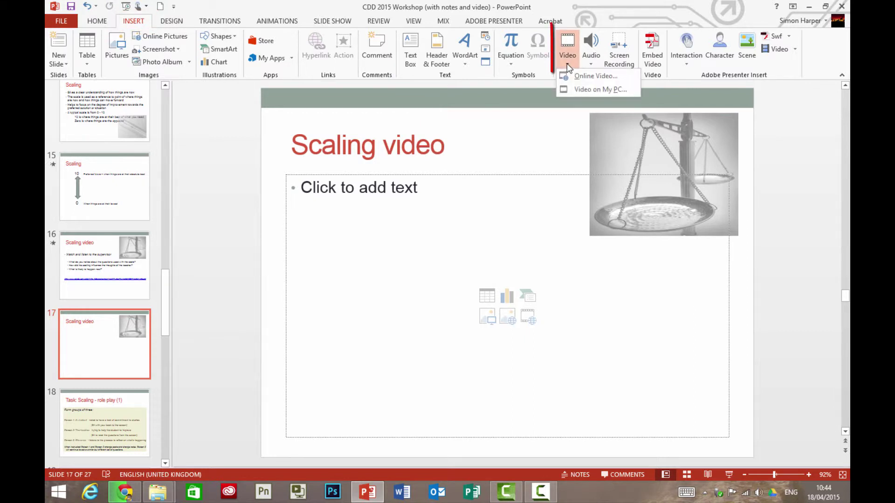
click(590, 91)
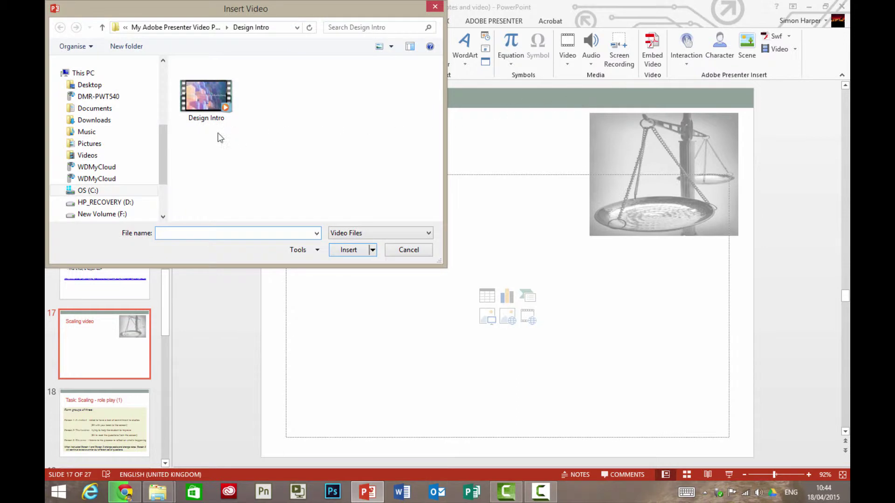
click(88, 85)
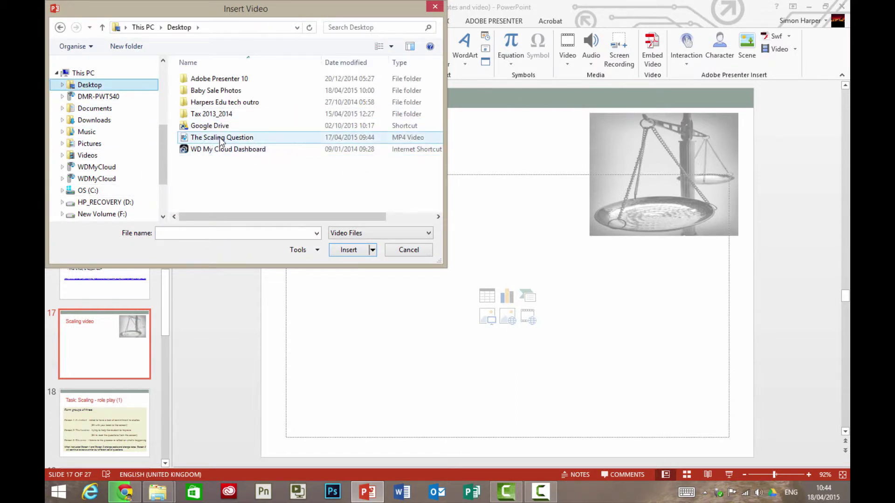
mouse_move(222, 137)
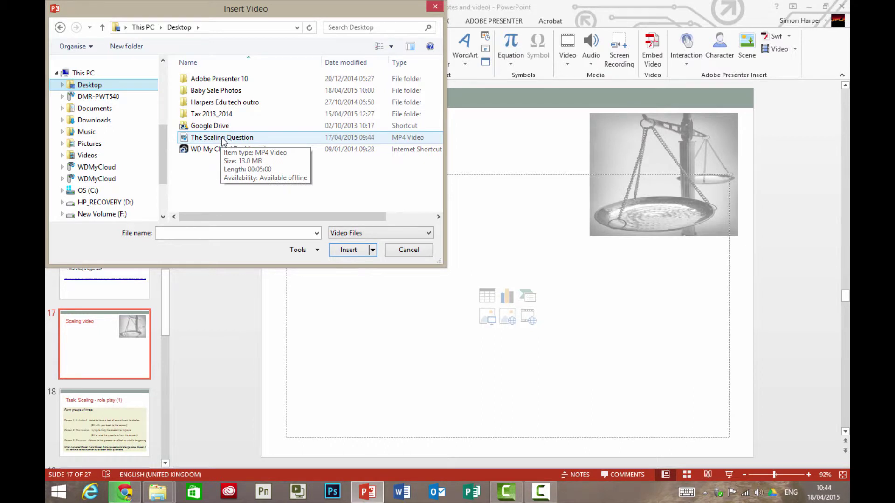
click(223, 141)
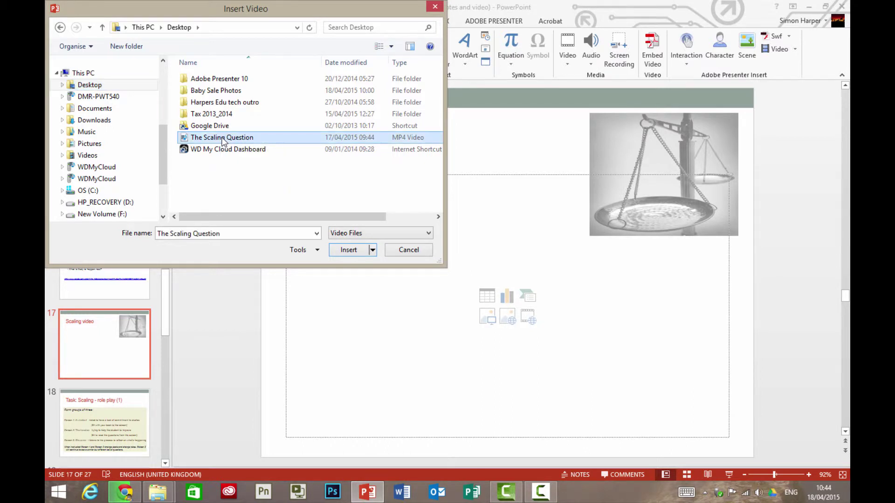
click(349, 250)
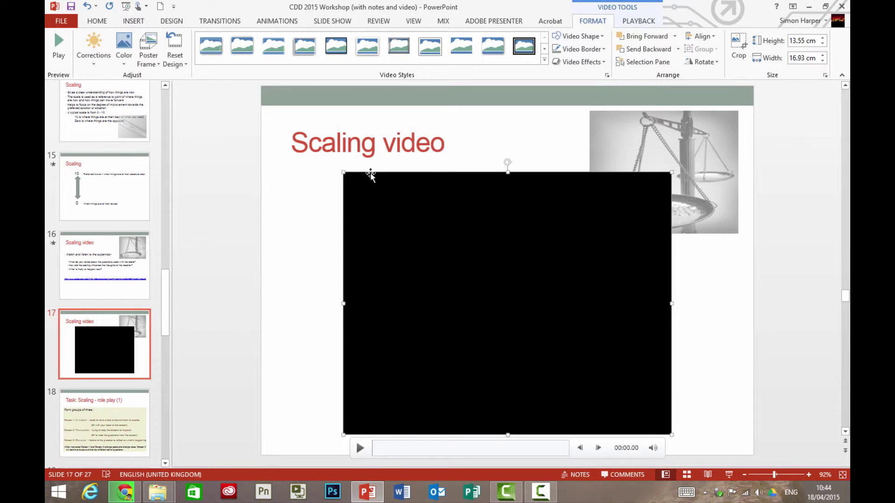
Shrink the video, shift it left, and delete the scales picture.
drag(343, 173, 375, 197)
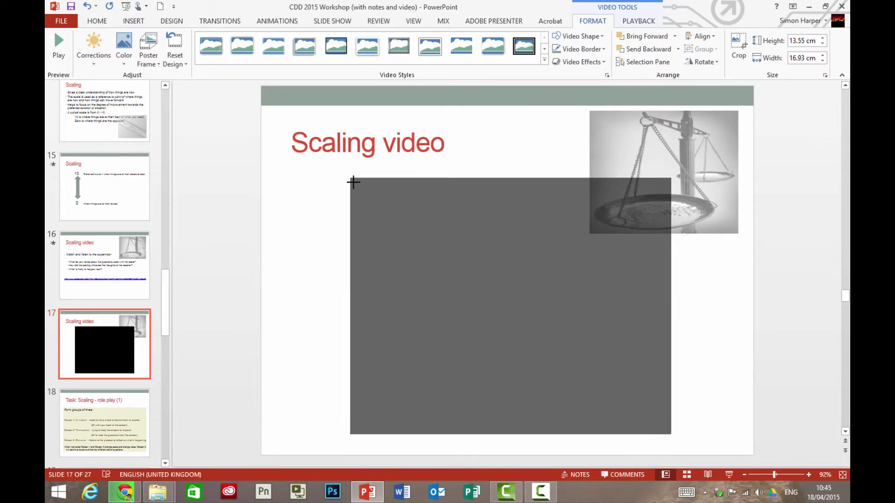
drag(503, 237, 421, 230)
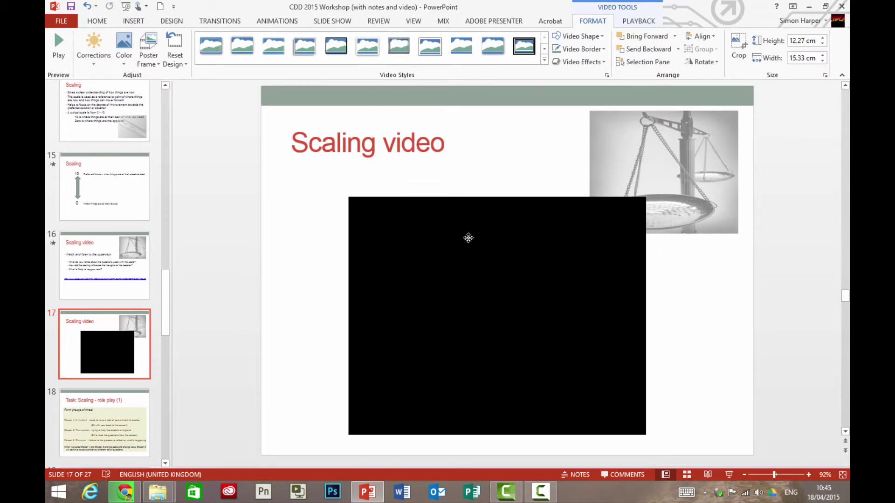
click(623, 146)
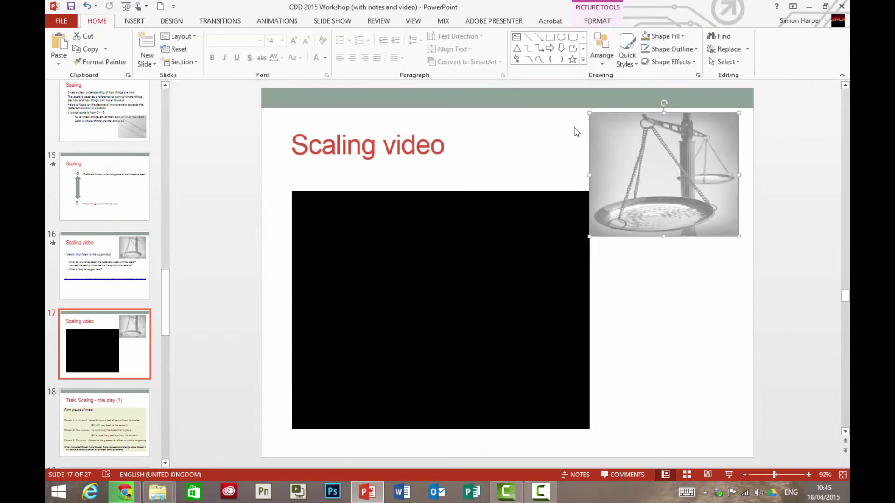
key(Delete)
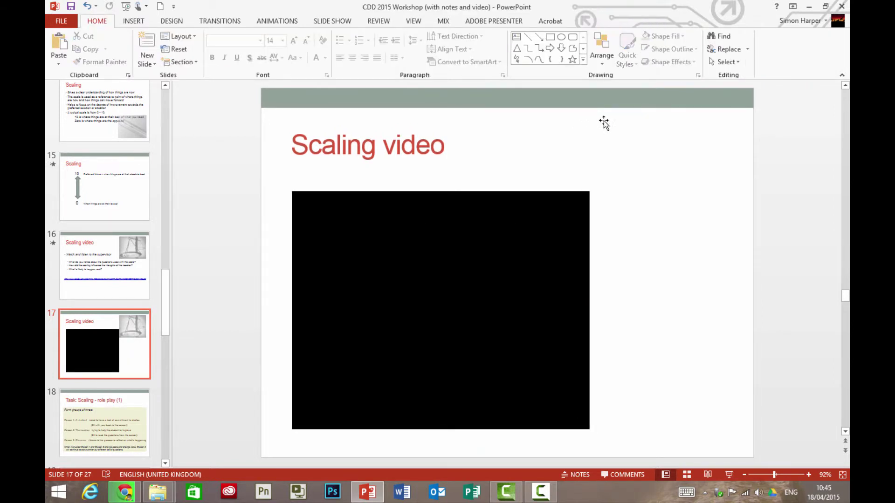
Enlarge the video toward the upper right and centre it on the slide.
click(586, 194)
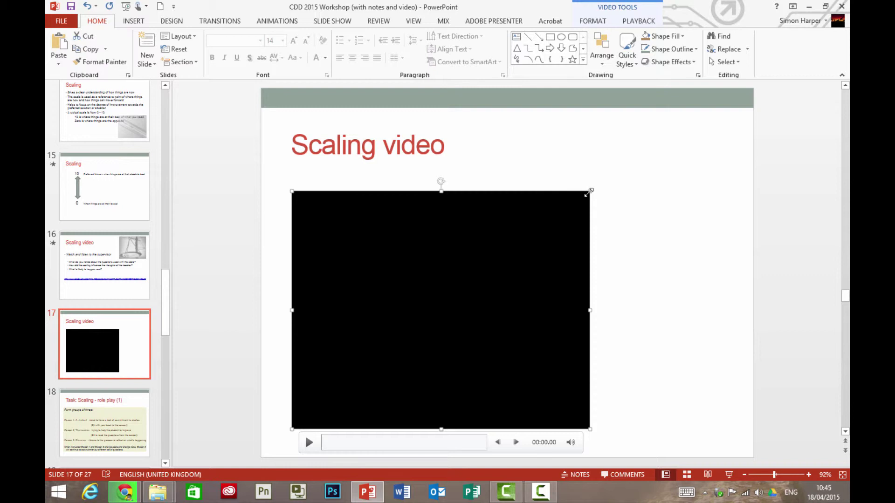
drag(586, 194, 614, 172)
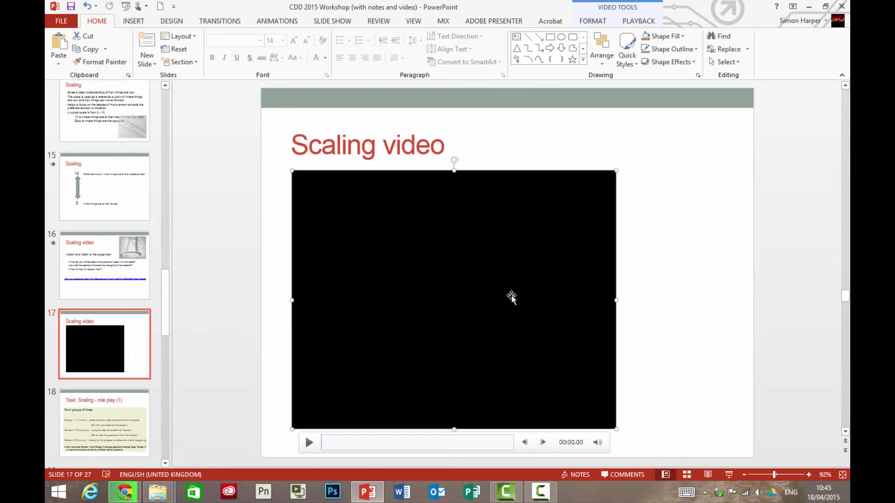
drag(511, 296, 553, 295)
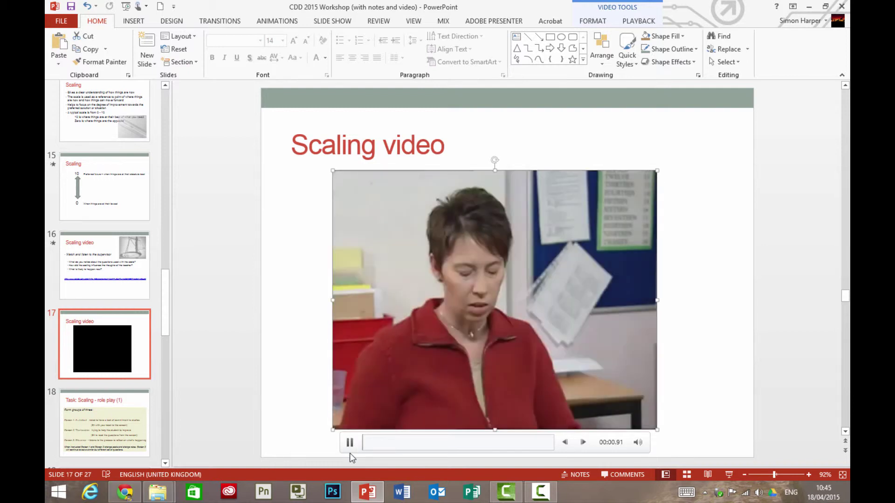
click(349, 453)
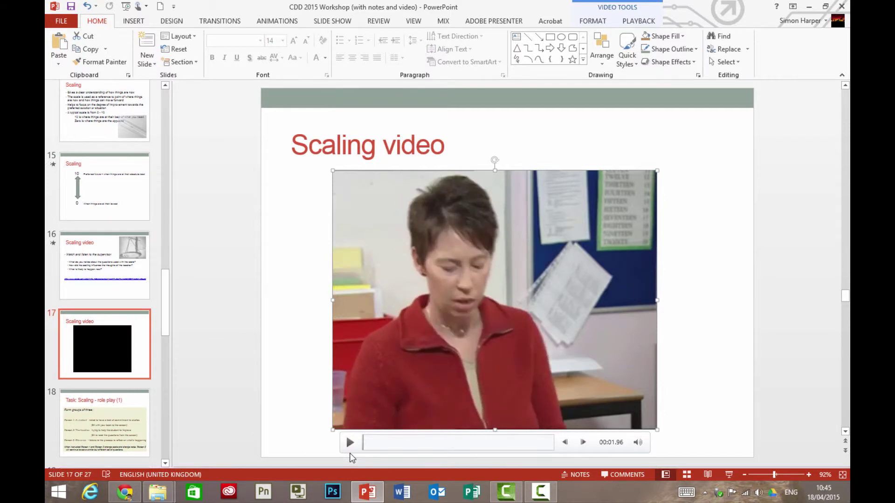
key(alt+s)
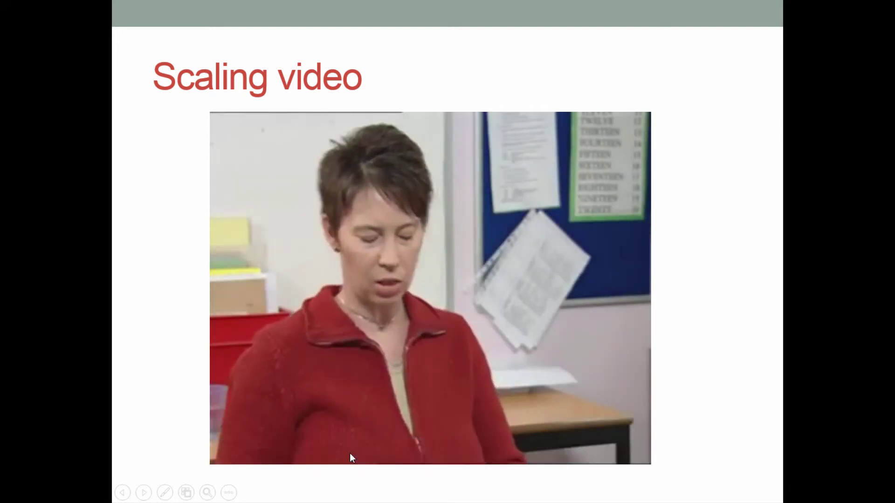
key(Escape)
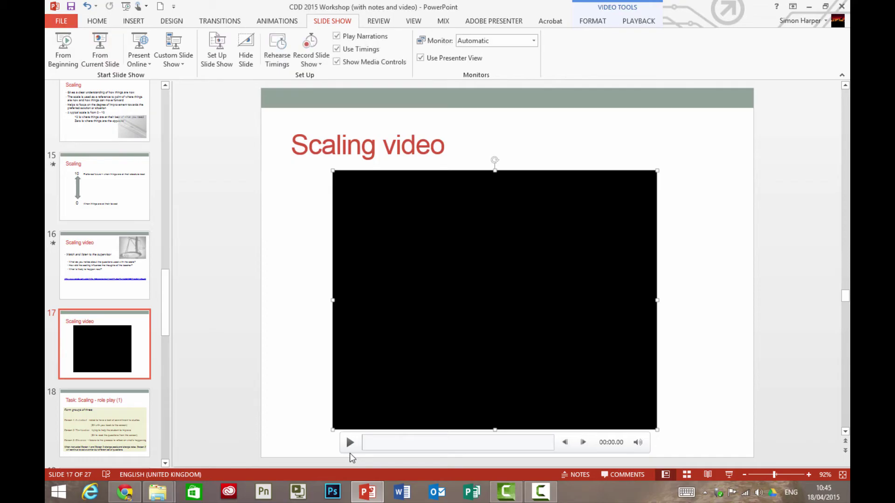